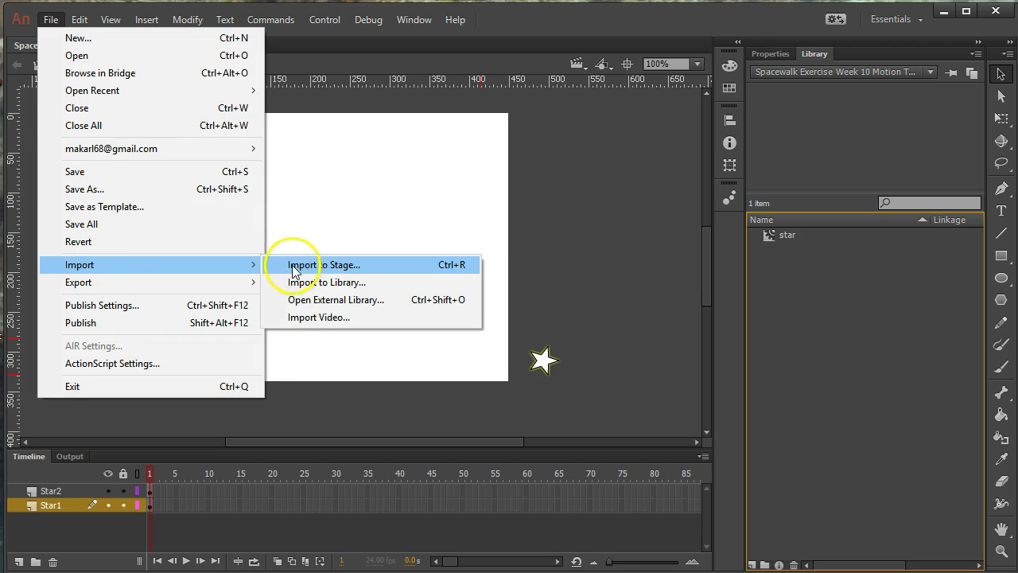
Import astronaut.jpg into the library next to the star symbol.
left_click(297, 281)
left_click(318, 111)
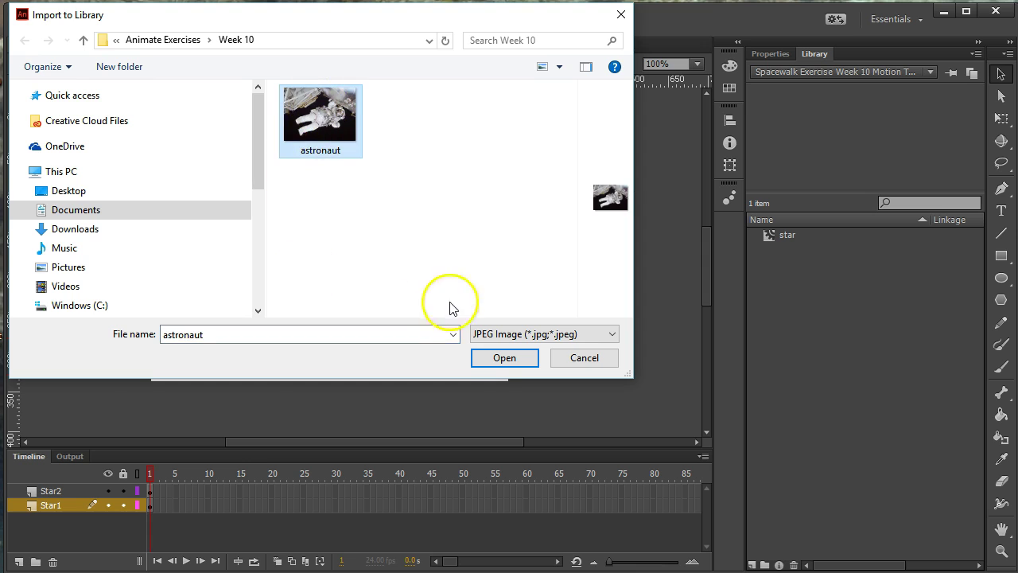
left_click(503, 357)
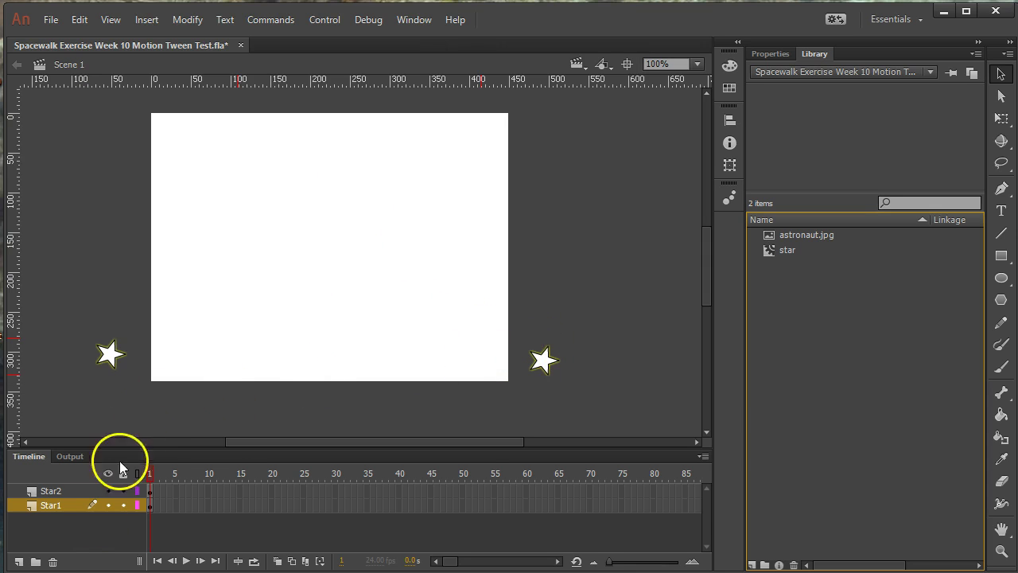
Add a bottom layer named Background below Star1 and place astronaut.jpg on the stage.
left_click(18, 561)
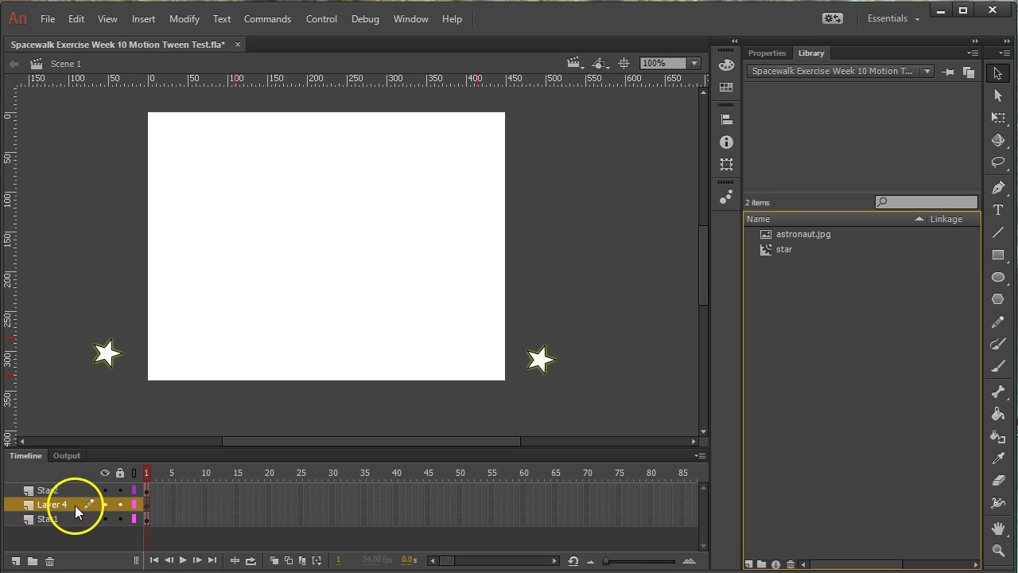
left_click_drag(73, 503, 71, 527)
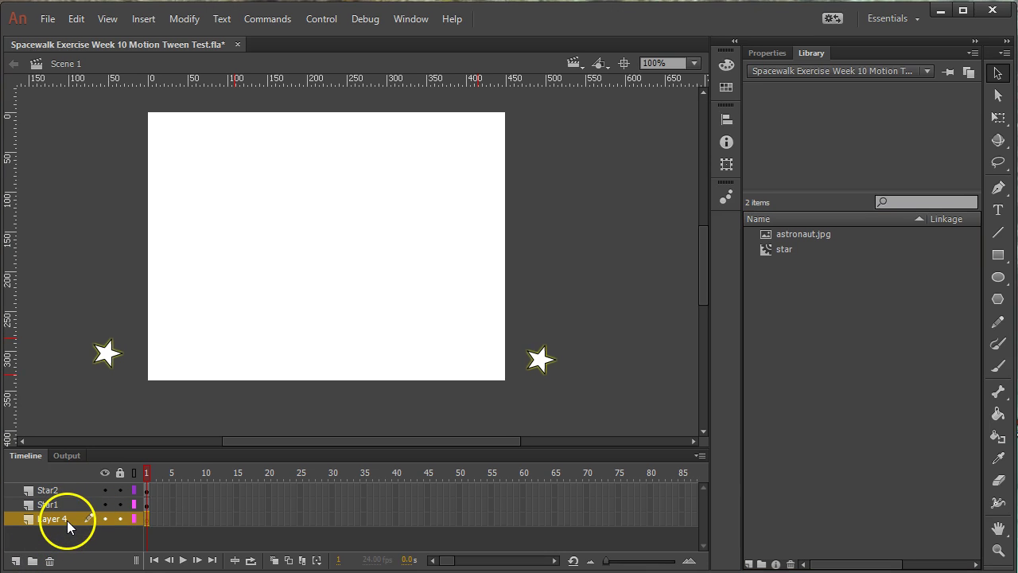
double_click(67, 520)
type("Backgro")
type("und")
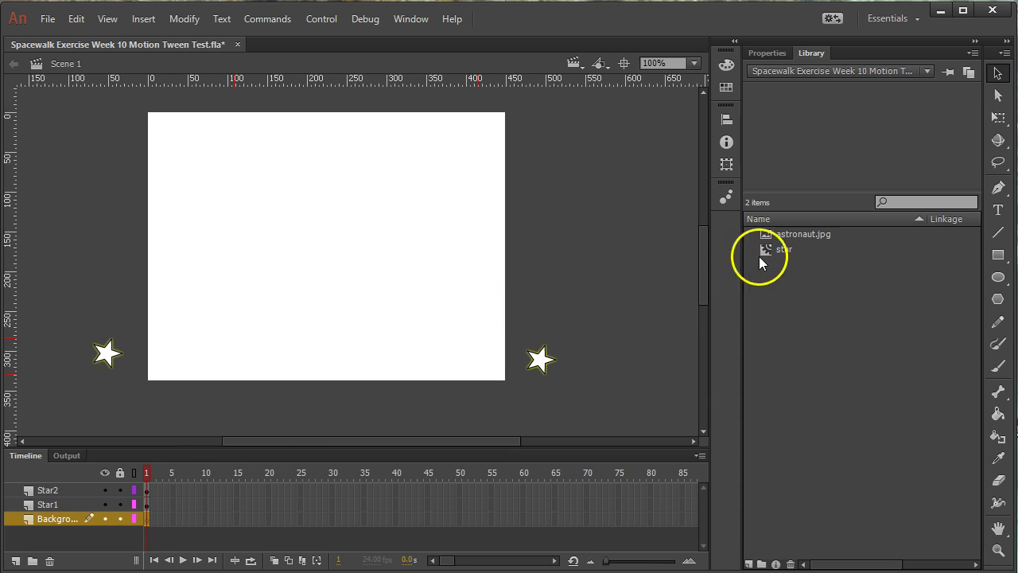
mouse_move(792, 236)
left_mouse_down()
mouse_move(344, 245)
mouse_move(371, 264)
left_mouse_up()
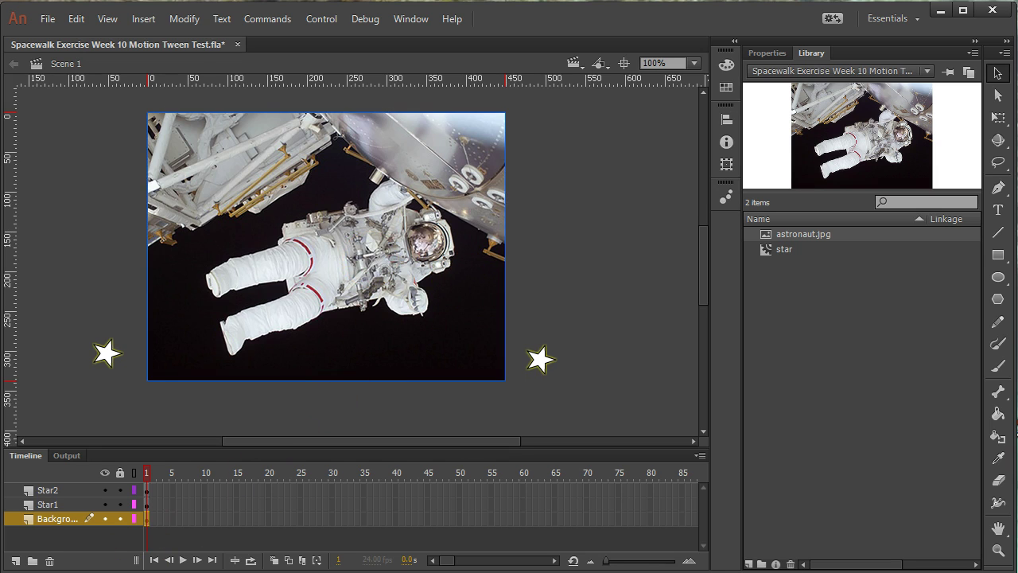
Insert a keyframe at frame 60 on the Background layer.
left_click(522, 518)
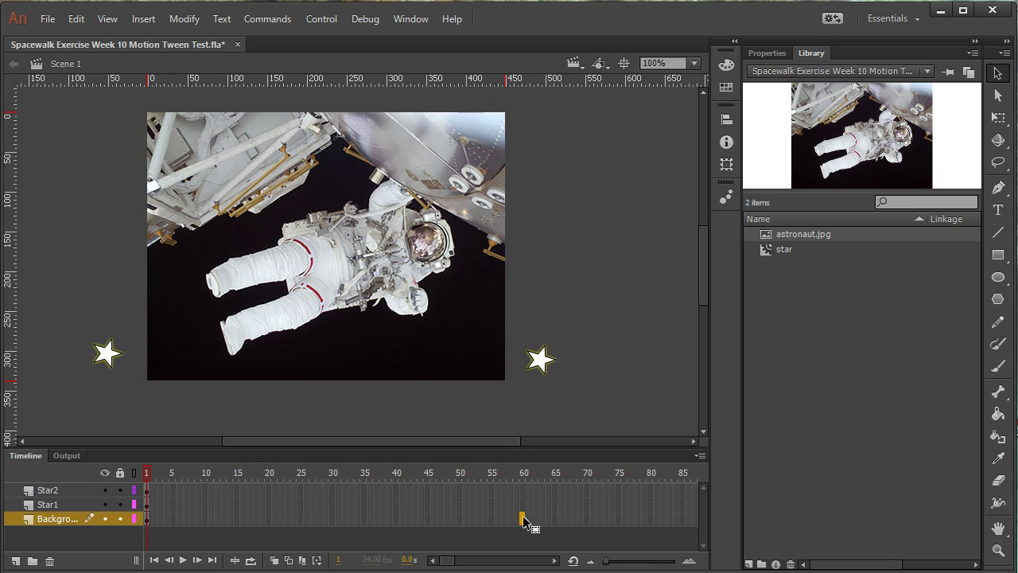
left_click(137, 23)
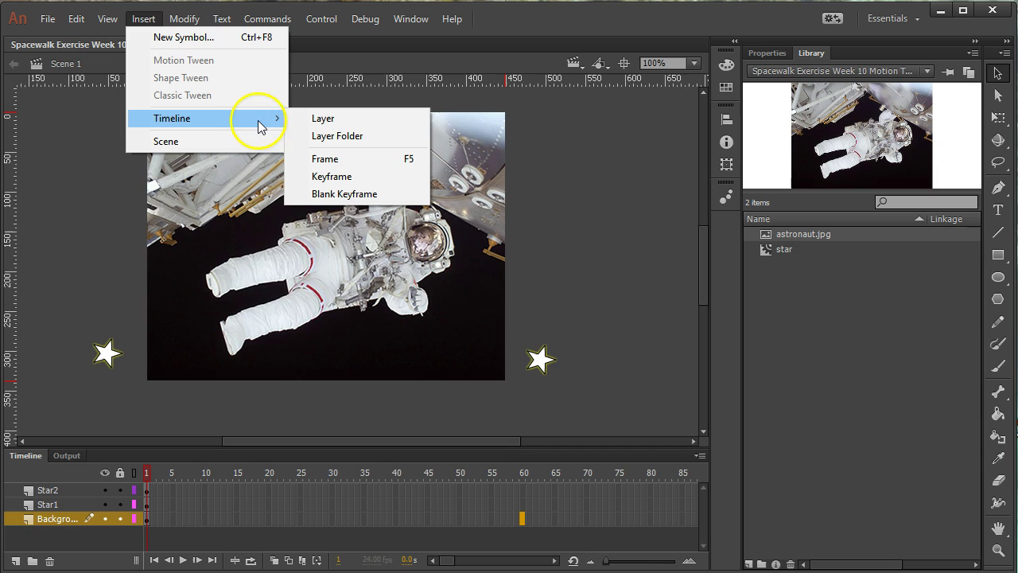
mouse_move(207, 117)
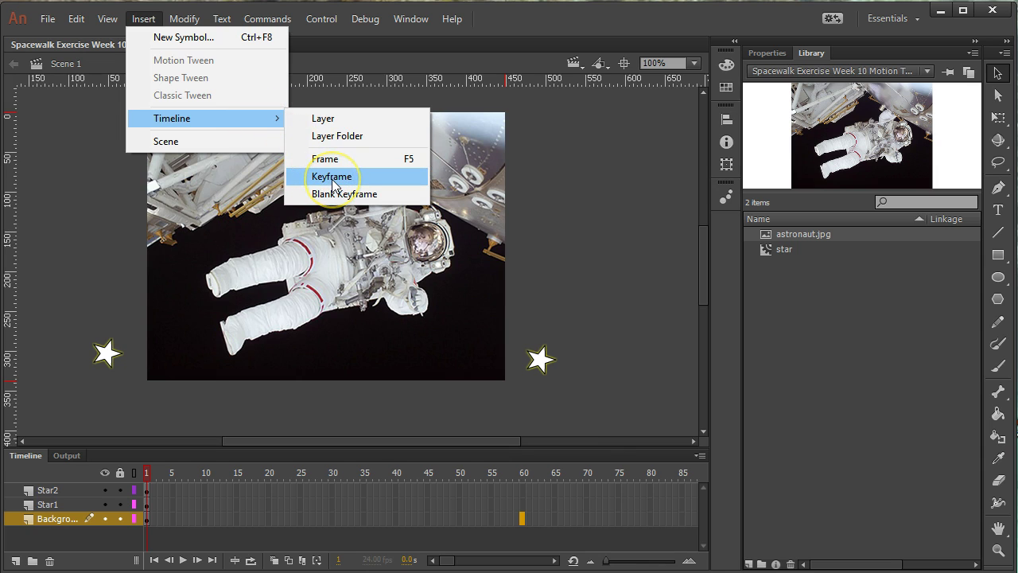
left_click(333, 178)
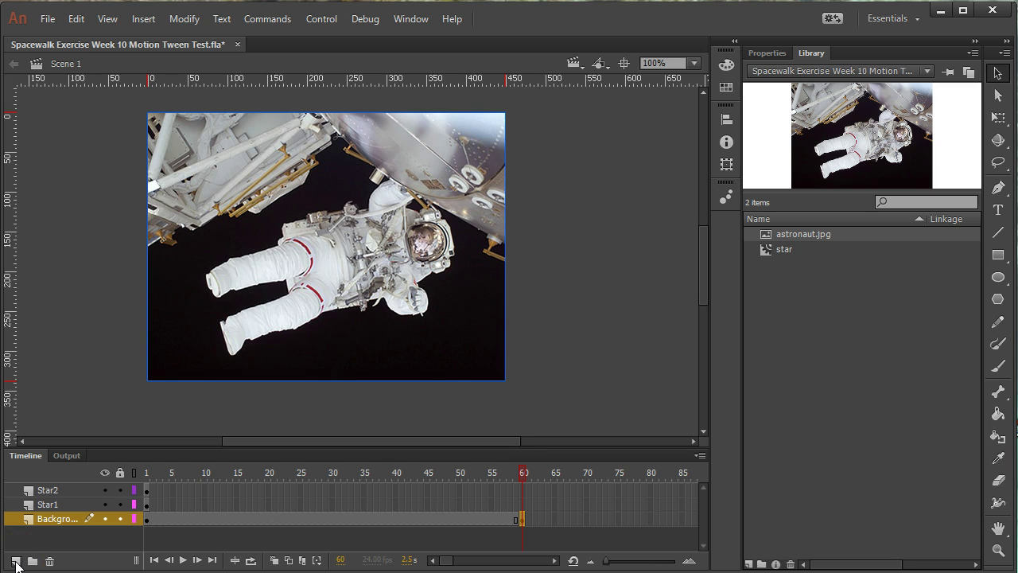
Add a new layer named Title above Background.
left_click(16, 560)
double_click(59, 519)
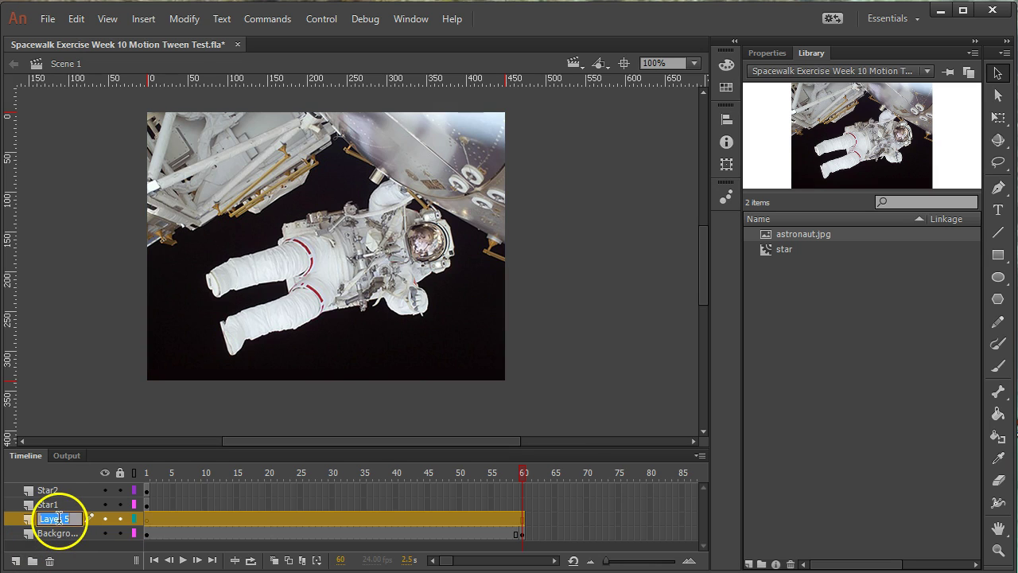
type("Titl")
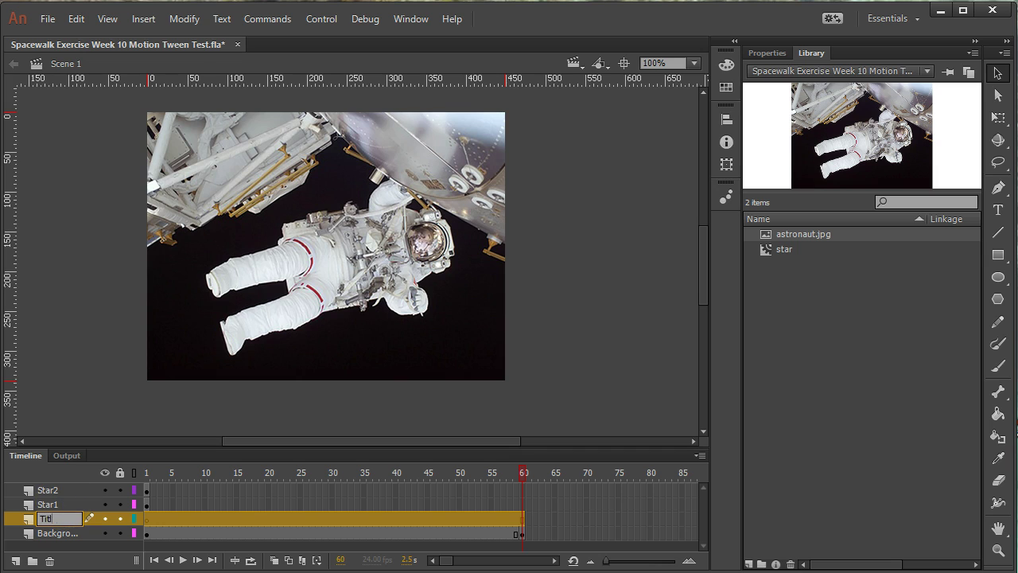
type("e")
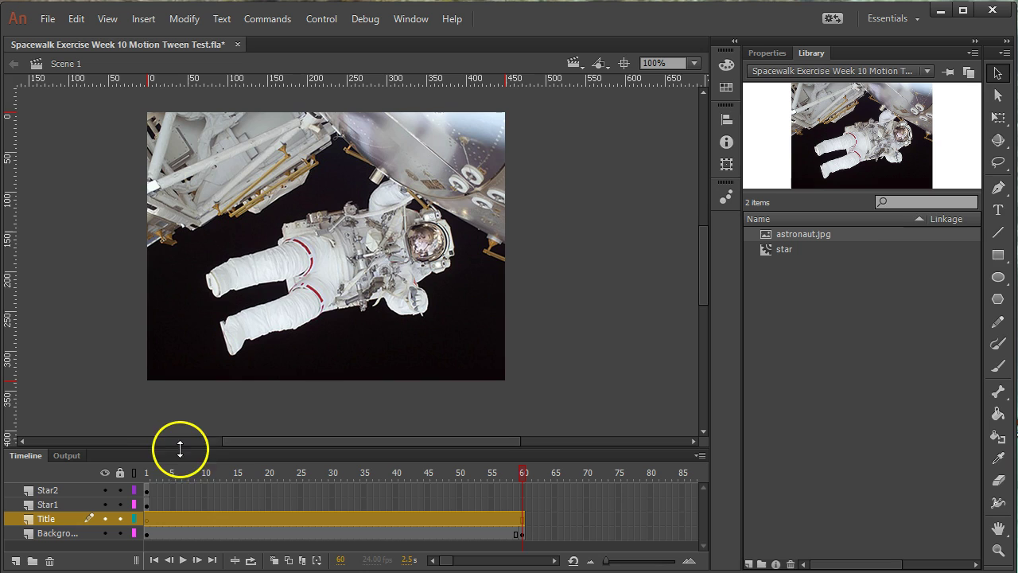
Add the text 'Shooting Star' near the photo's bottom, nudge it lower, and return to frame 1.
left_click(998, 209)
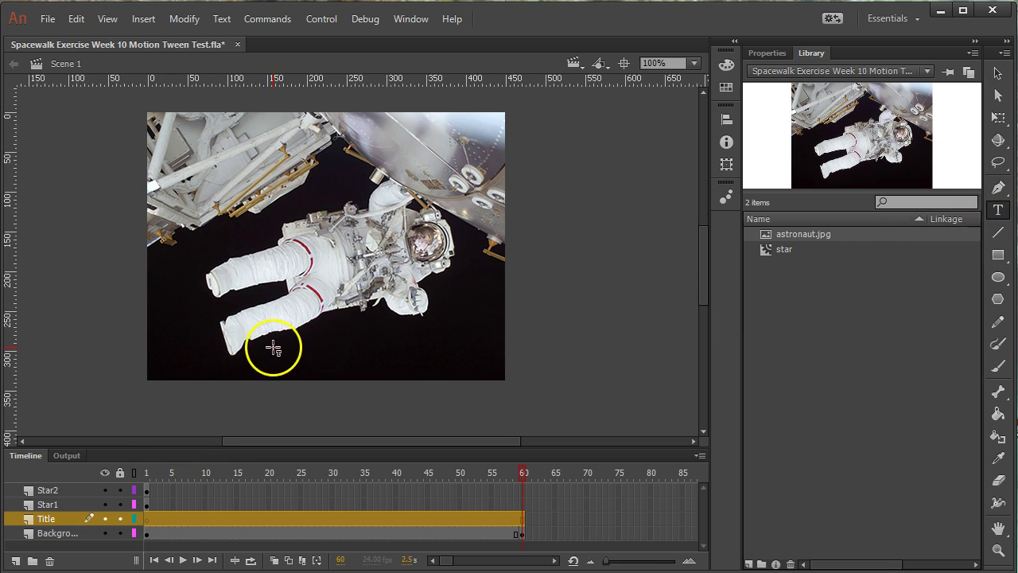
left_click_drag(266, 347, 481, 350)
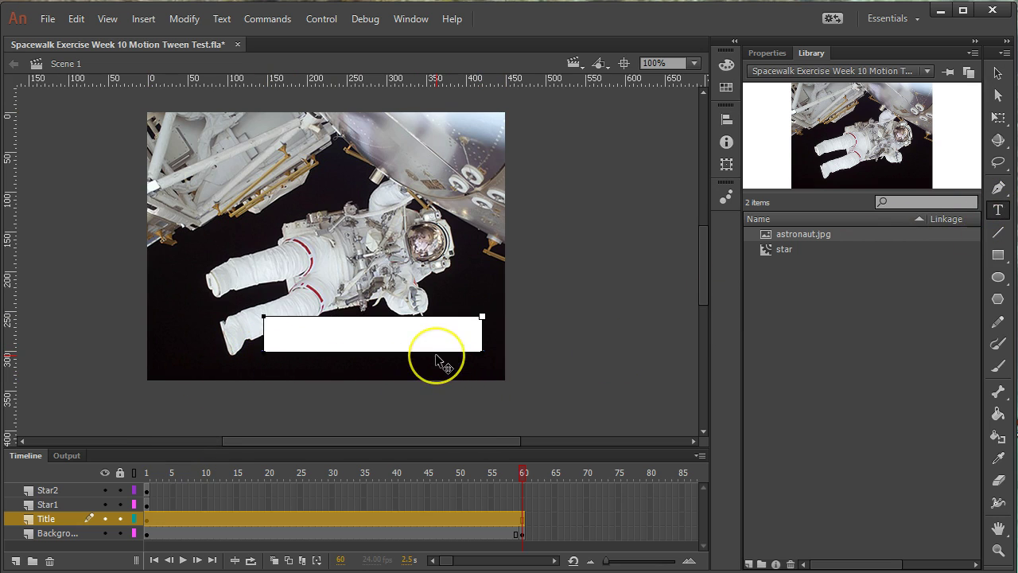
type("Shooting ")
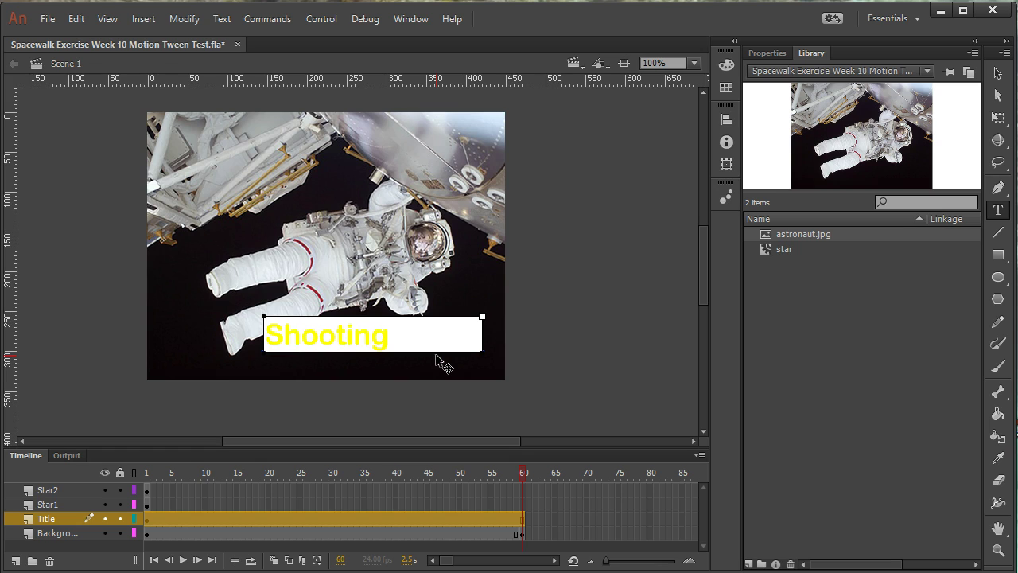
type("Sta")
type("r")
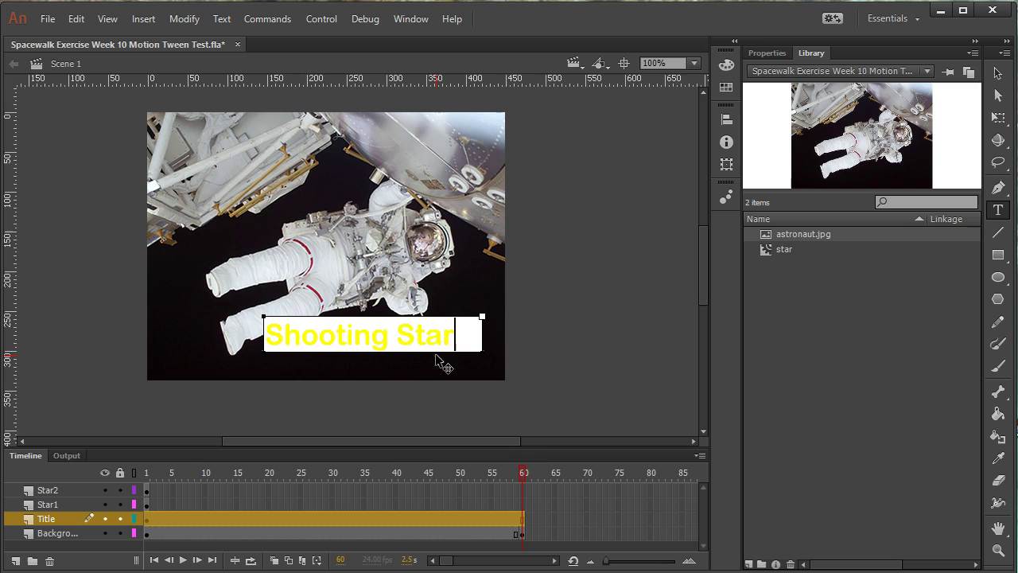
left_click(998, 72)
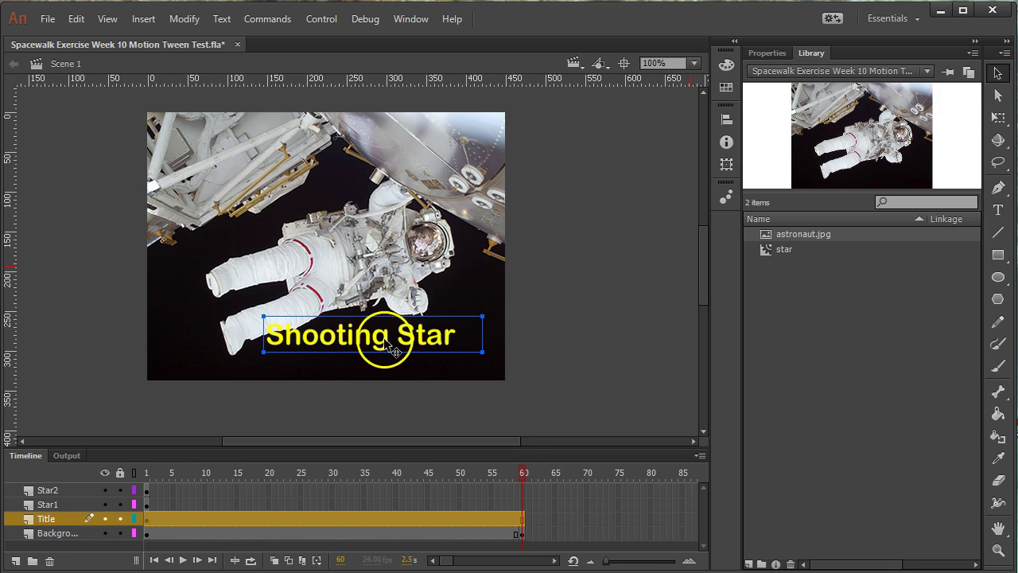
left_click_drag(385, 342, 429, 360)
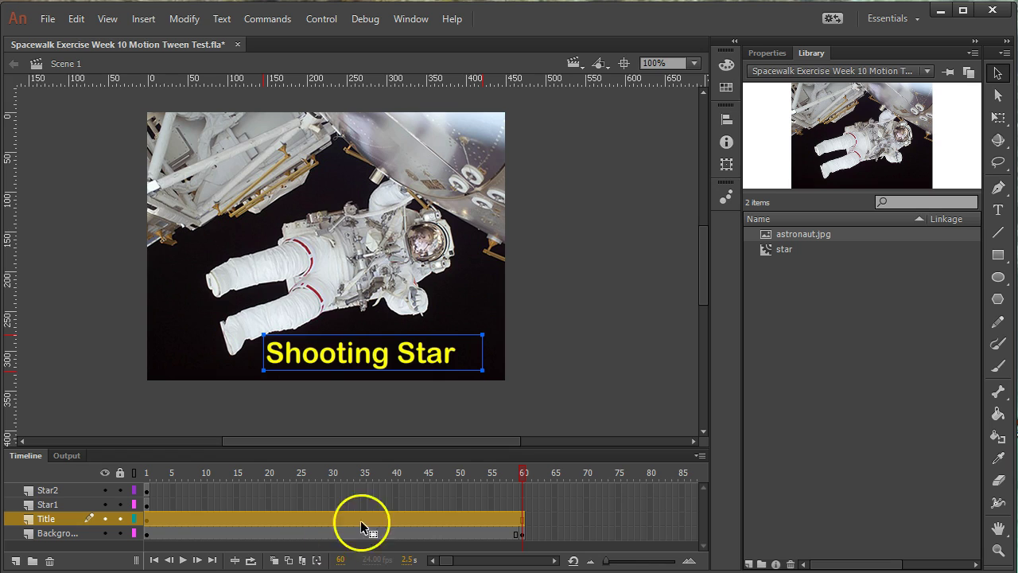
left_click_drag(448, 481, 72, 505)
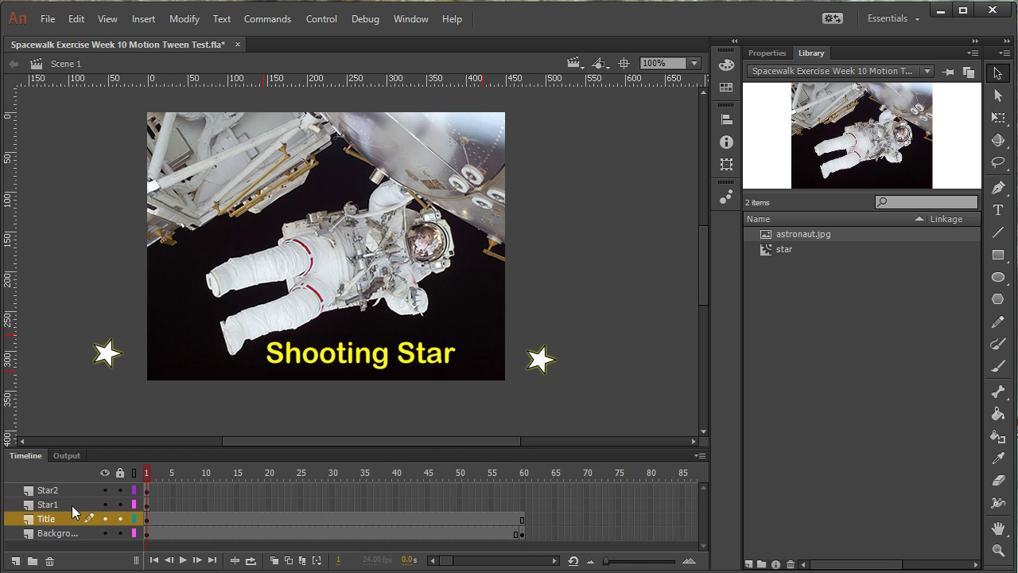
Give the Star1 layer a motion tween extended to frame 60.
left_click(72, 505)
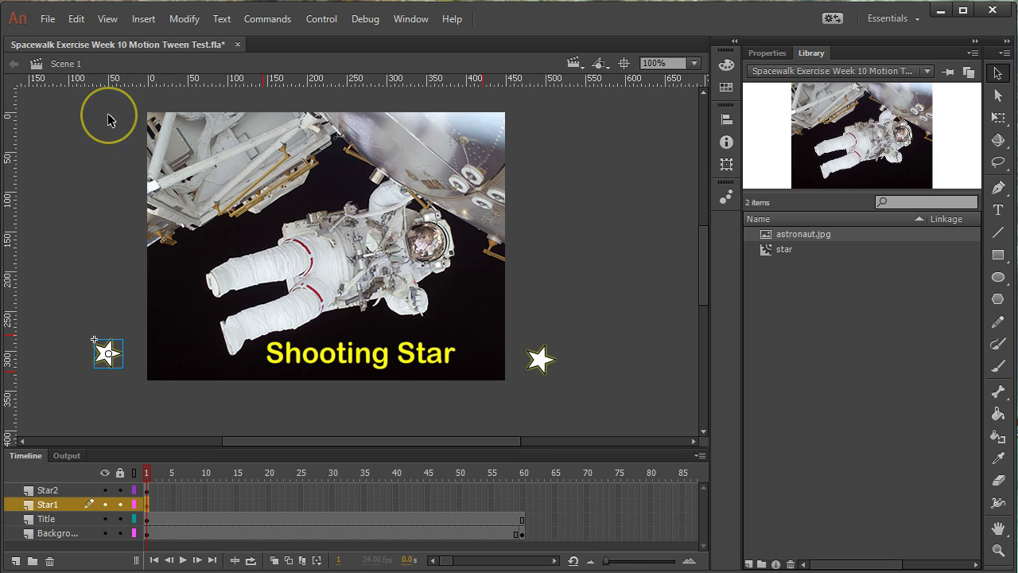
left_click(143, 19)
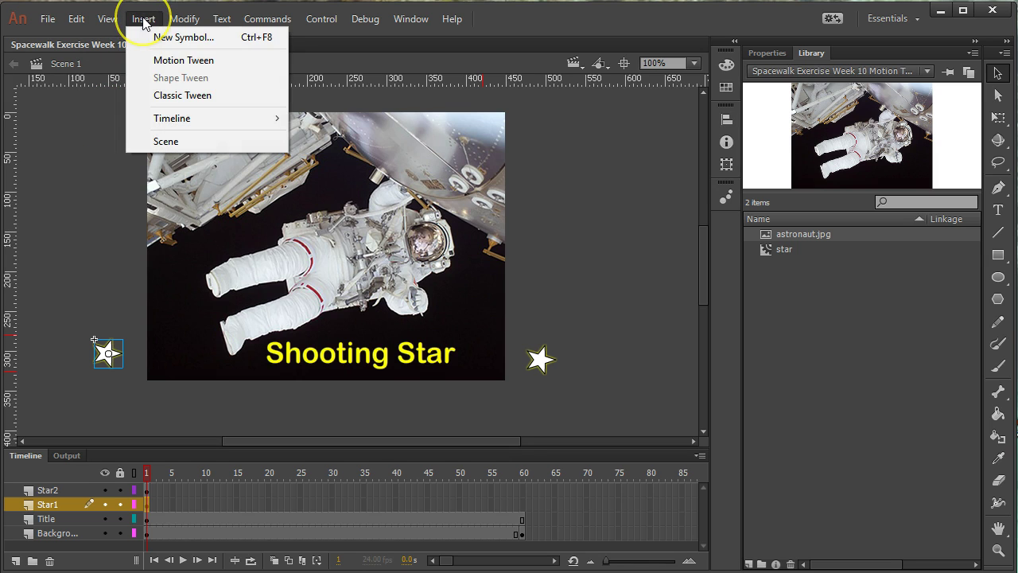
left_click(170, 62)
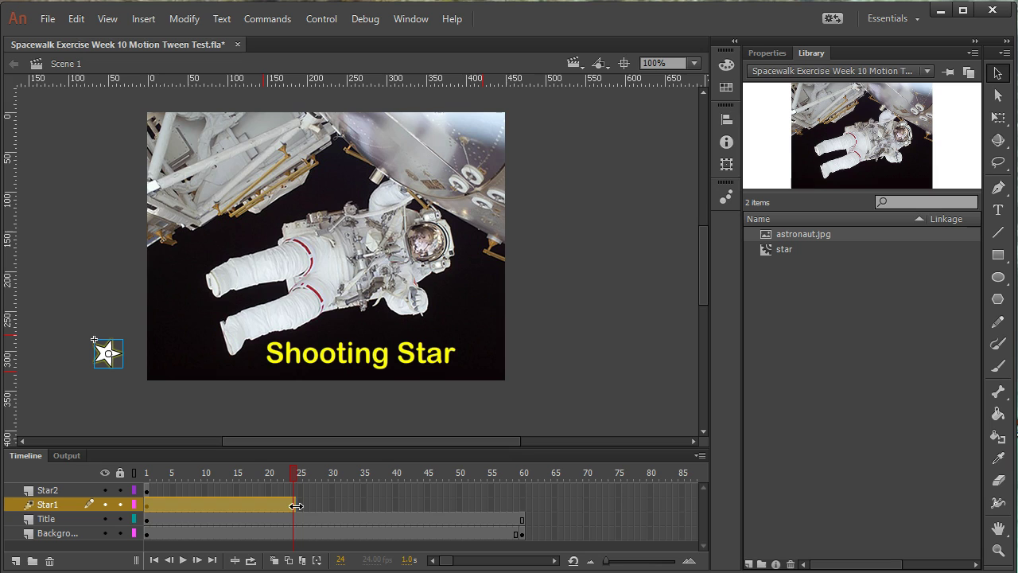
left_click_drag(296, 506, 525, 505)
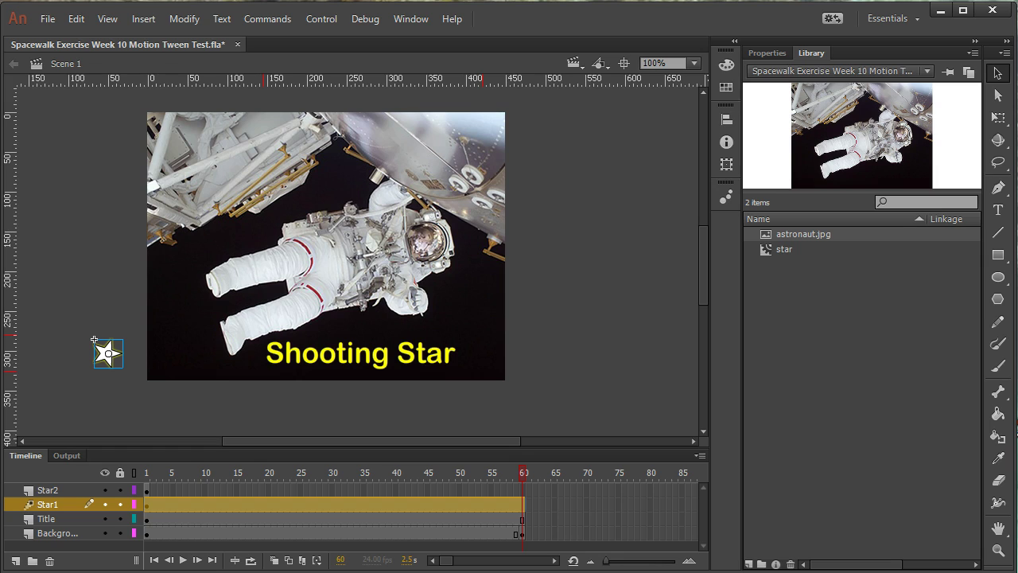
At frame 60 move the left star to the top right, curve its path, and rewind to frame 1.
left_click(107, 355)
mouse_move(109, 355)
left_mouse_down()
mouse_move(549, 170)
mouse_move(547, 143)
left_mouse_up()
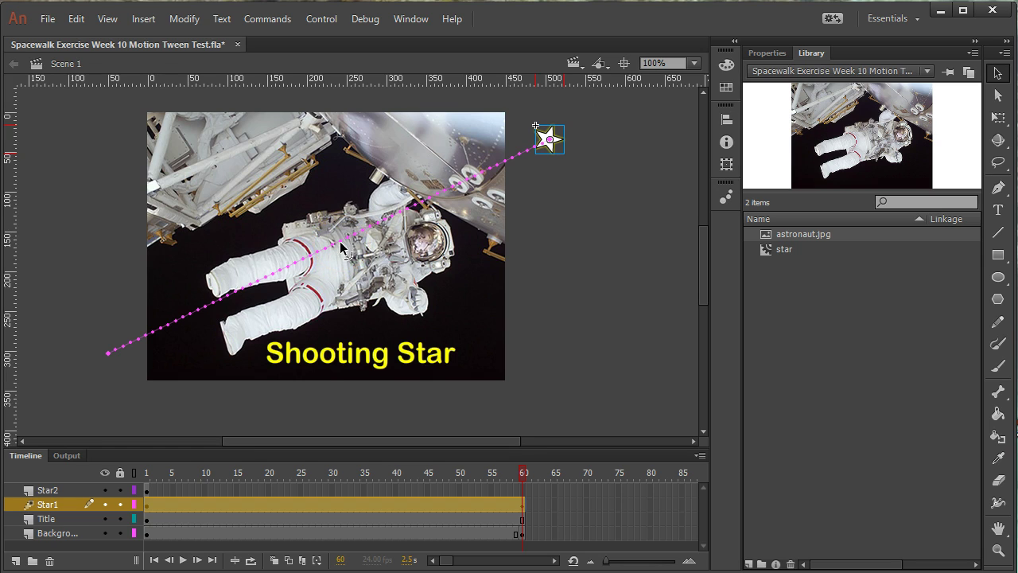
left_click_drag(340, 248, 364, 287)
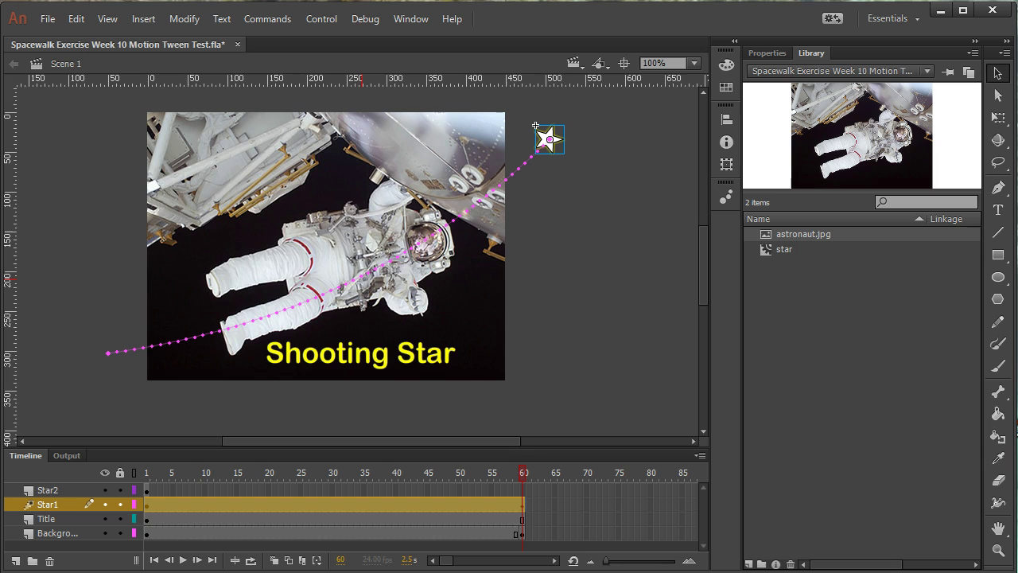
left_click_drag(523, 472, 119, 468)
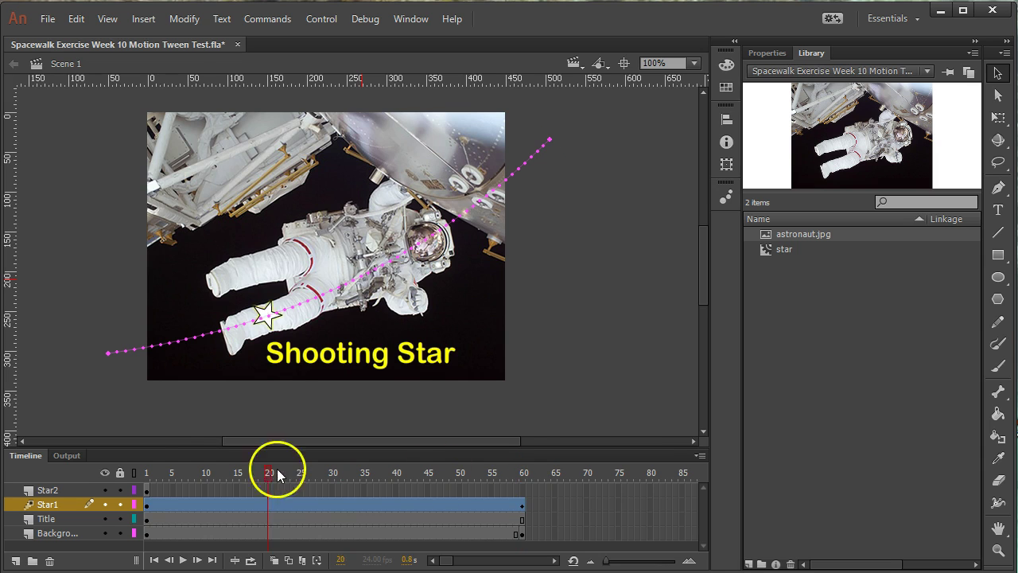
Add a motion tween to the Star2 layer and extend it to frame 60.
left_click(68, 489)
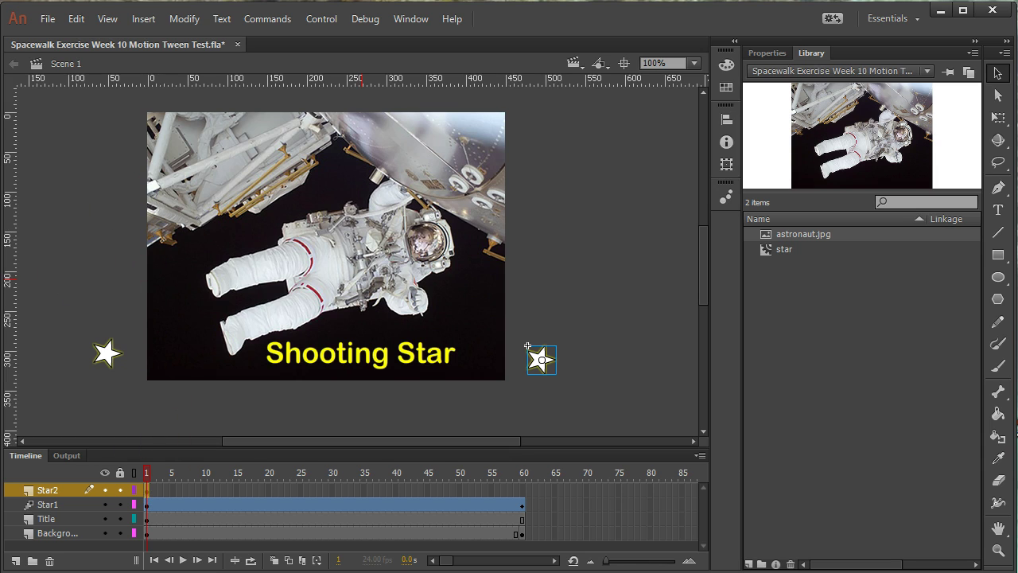
left_click(144, 19)
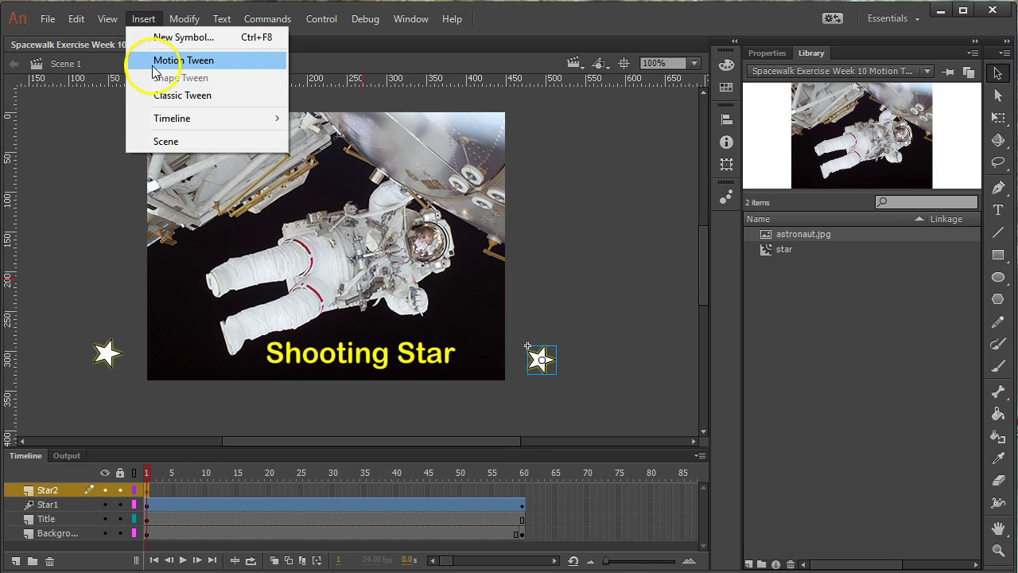
left_click(153, 61)
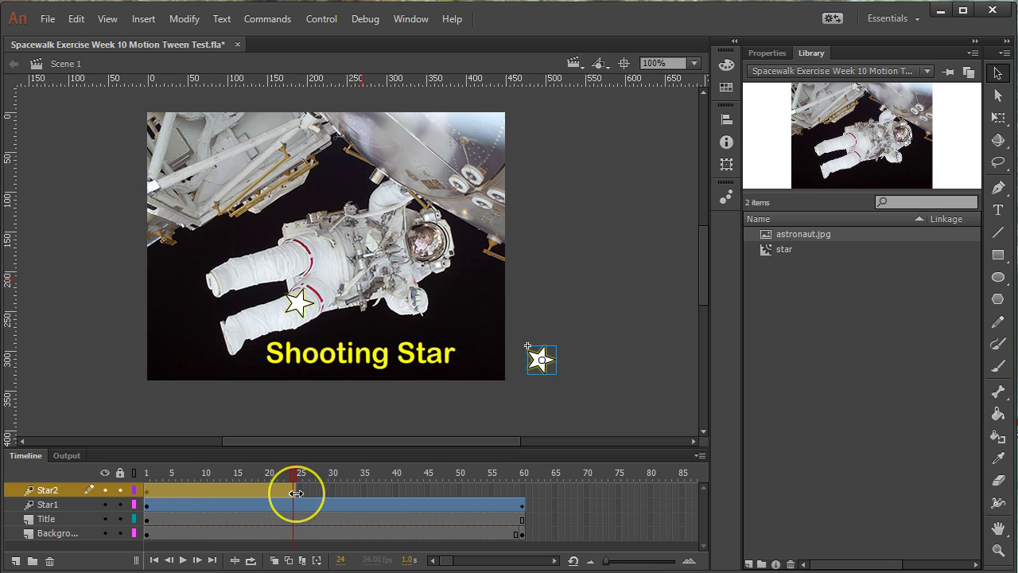
left_click_drag(295, 493, 524, 491)
left_click(522, 502)
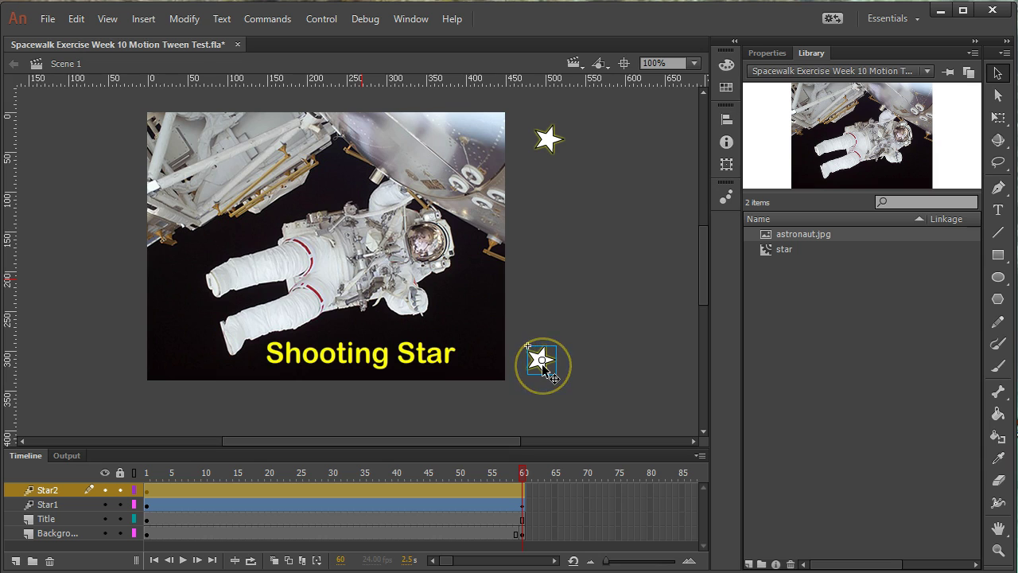
Move the right star to the upper left at frame 60 and bend its path downward.
left_click_drag(542, 361, 119, 147)
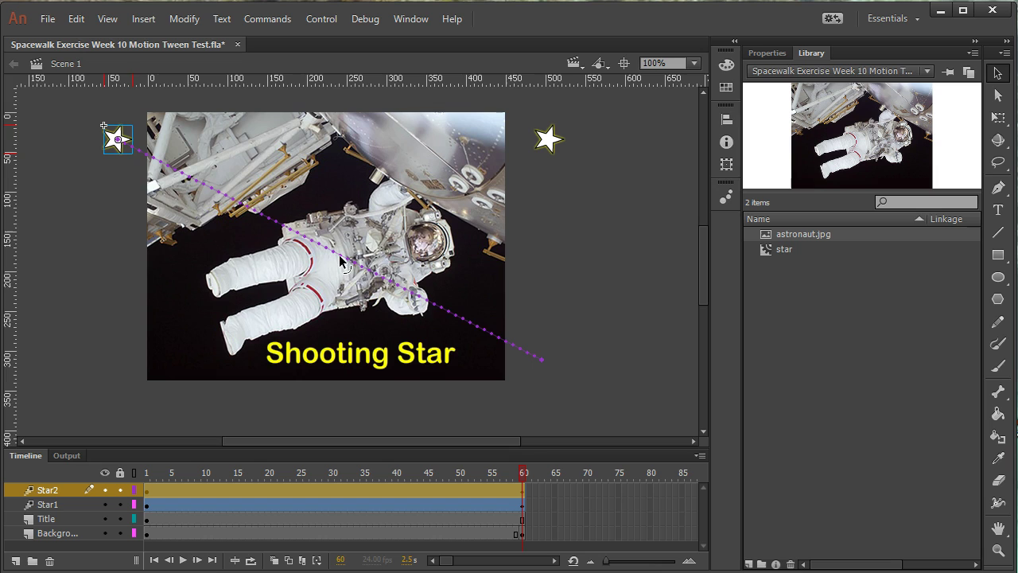
left_click_drag(341, 261, 328, 294)
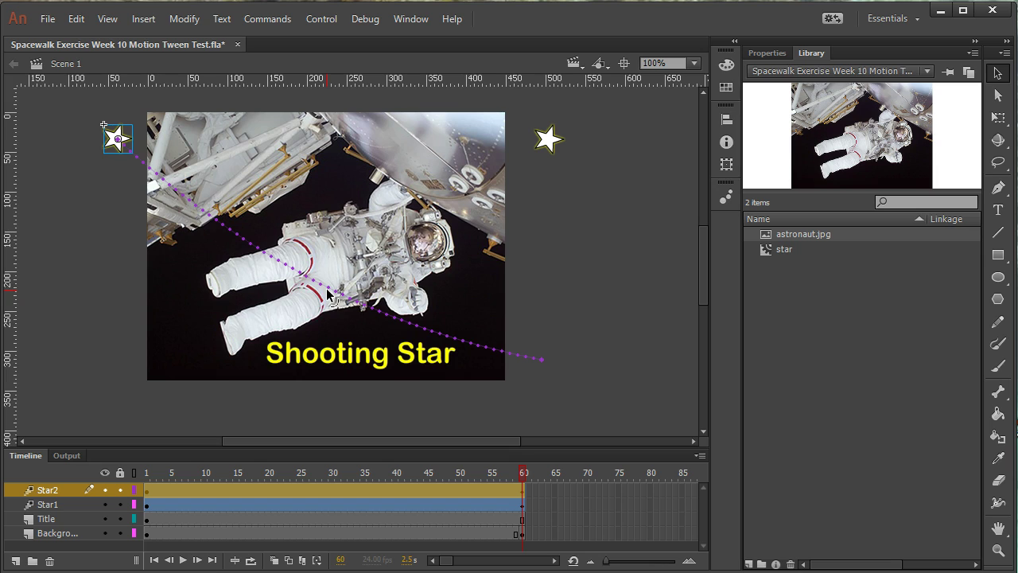
left_click(288, 318)
Save the file, scrub the timeline, then play the animation from frame 1.
key("ctrl+s")
key("Home")
left_click_drag(518, 472, 141, 472)
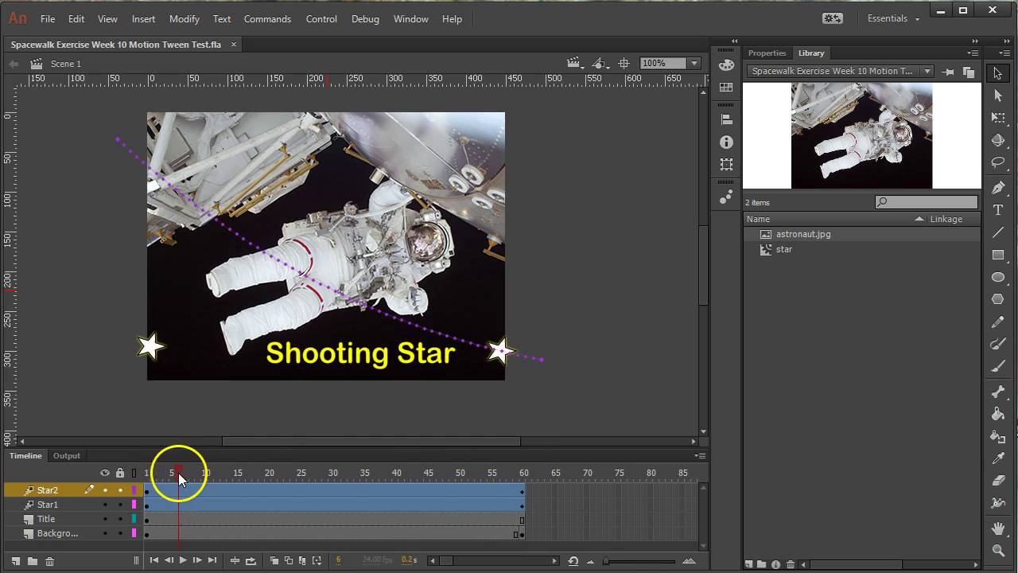
left_click(151, 490)
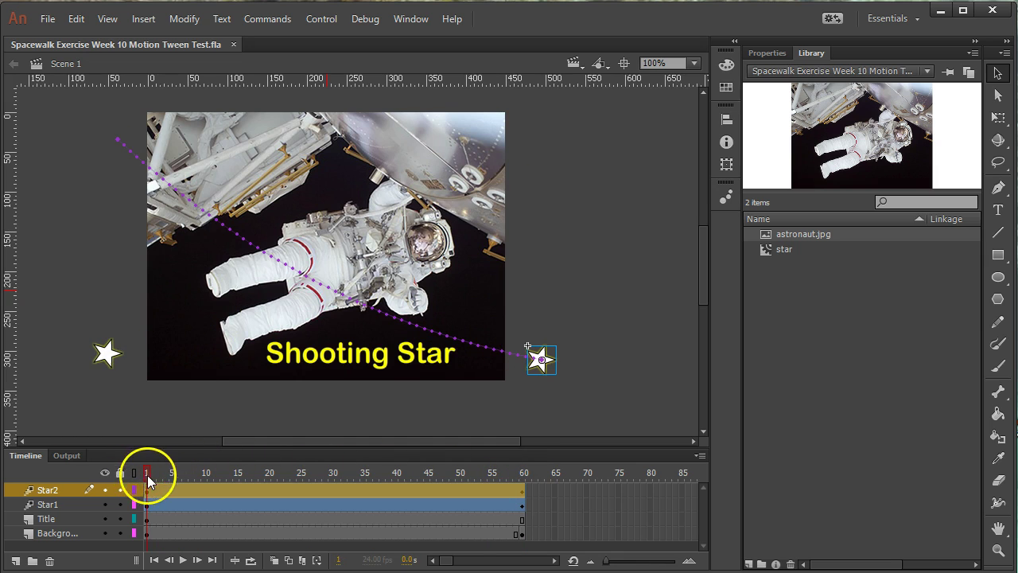
left_click(183, 559)
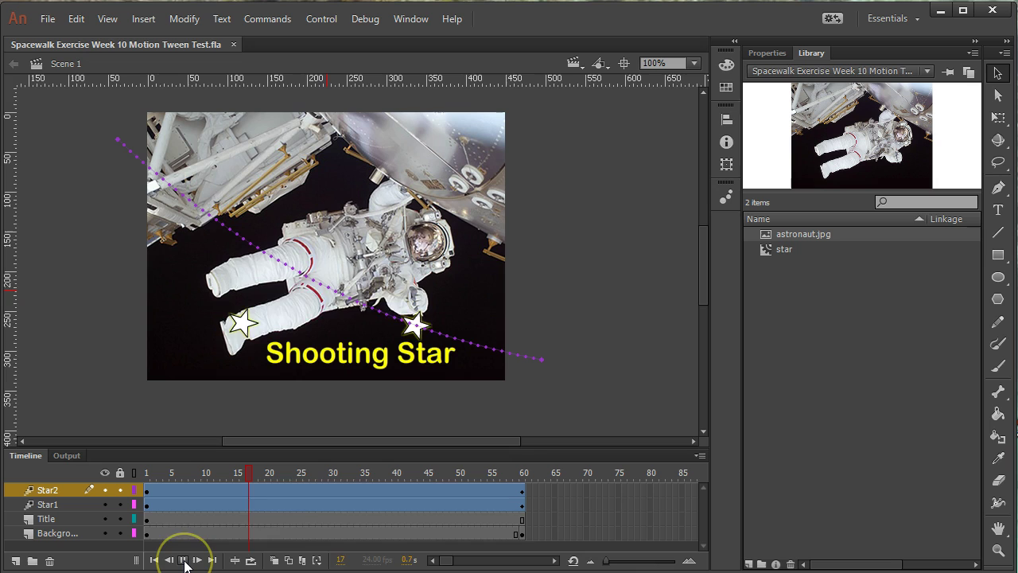